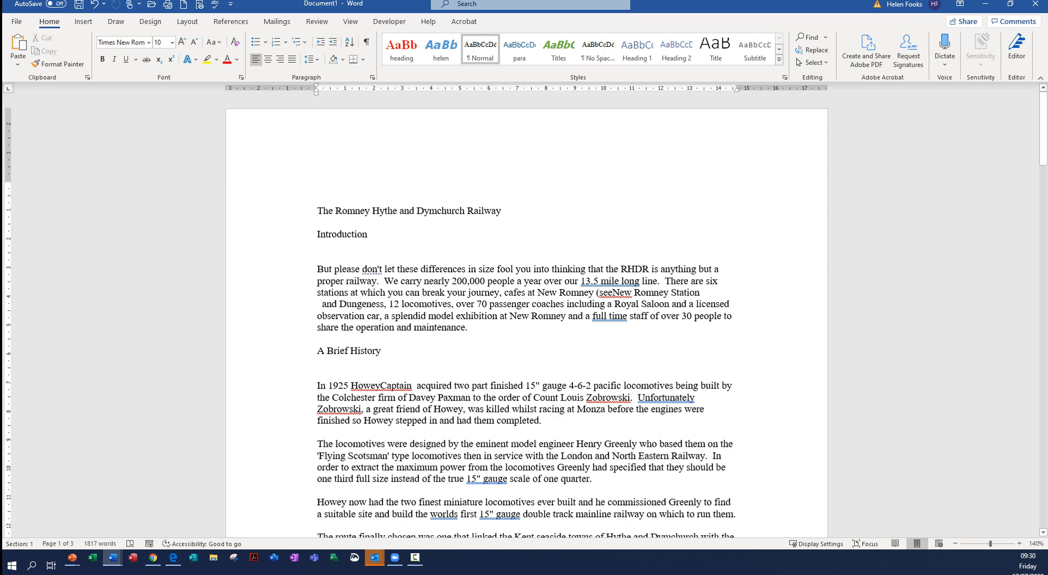
# - Apply the Heading 1 style to the title line "The Romney Hythe and Dymchurch Railway"
pyautogui.doubleClick(473, 210)
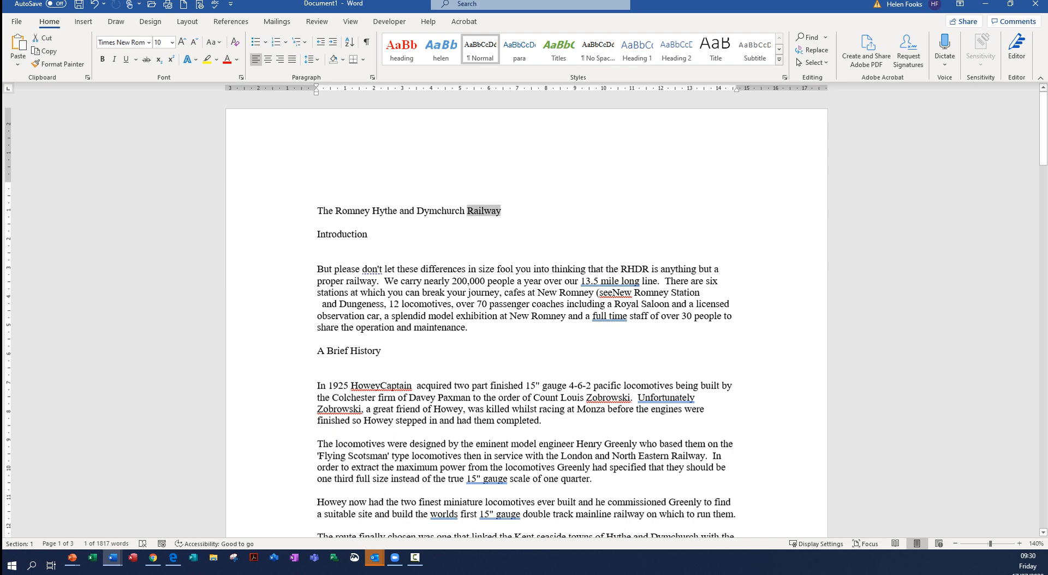
pyautogui.click(380, 210)
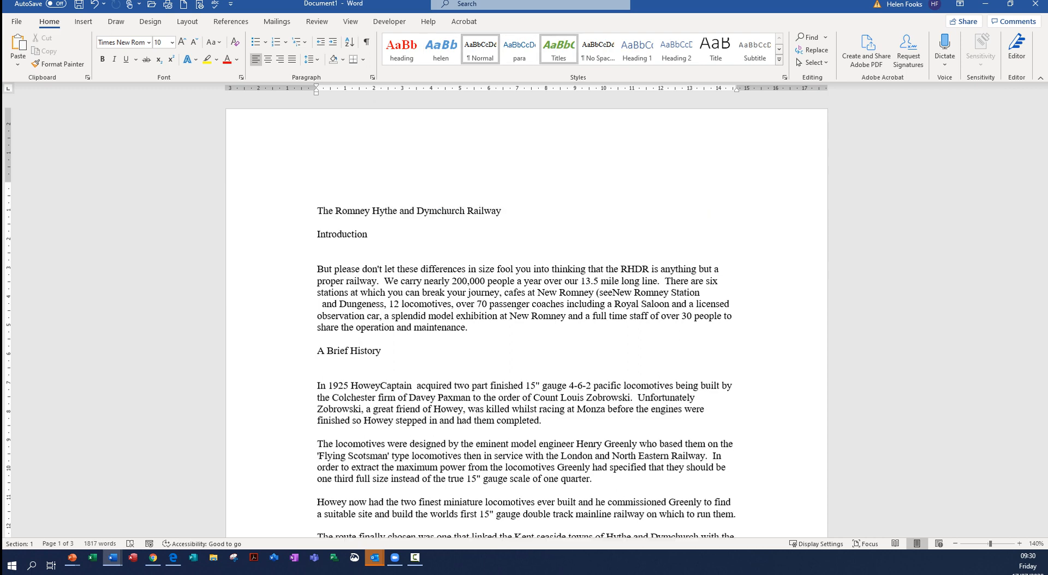
pyautogui.click(637, 51)
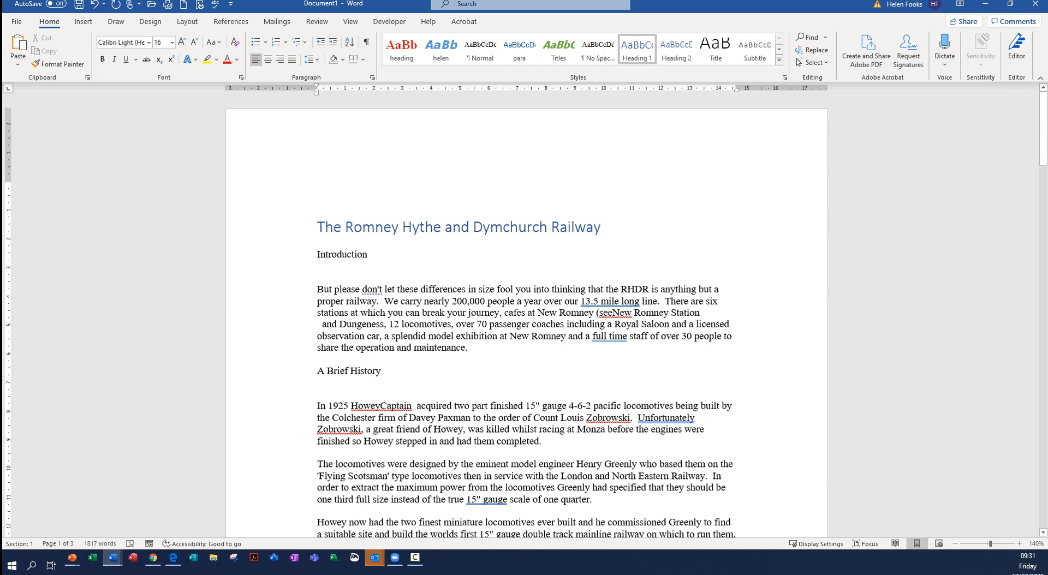
# - Apply the Heading 2 style to the "Introduction" and "A Brief History" lines on the first page
pyautogui.click(309, 255)
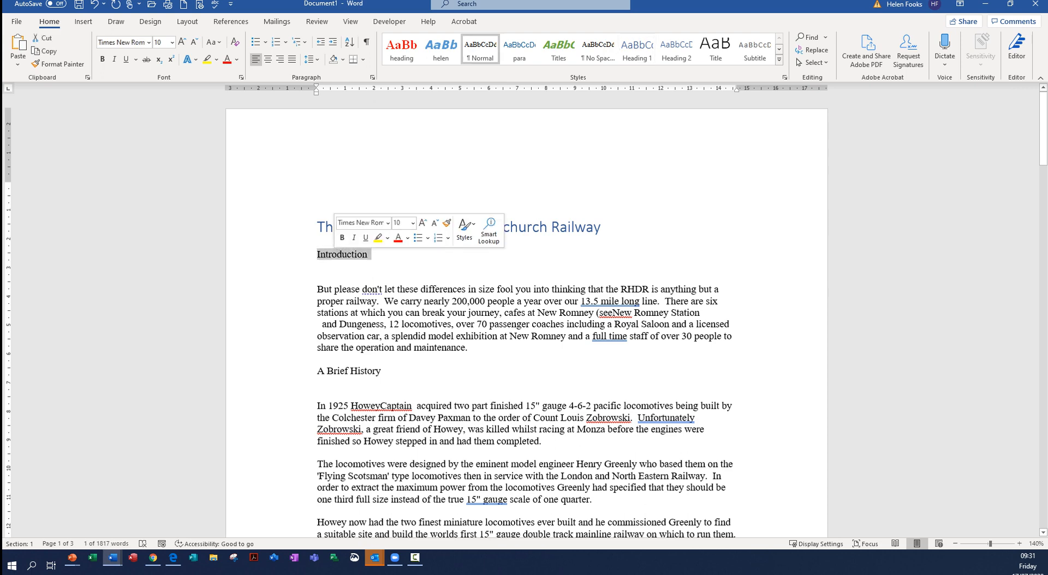
pyautogui.click(337, 254)
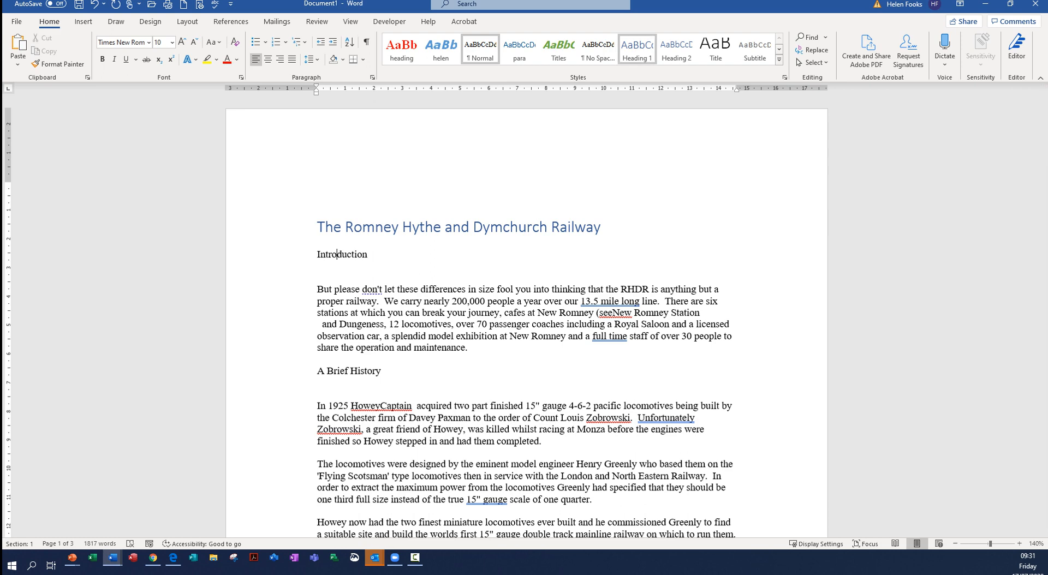
pyautogui.click(676, 49)
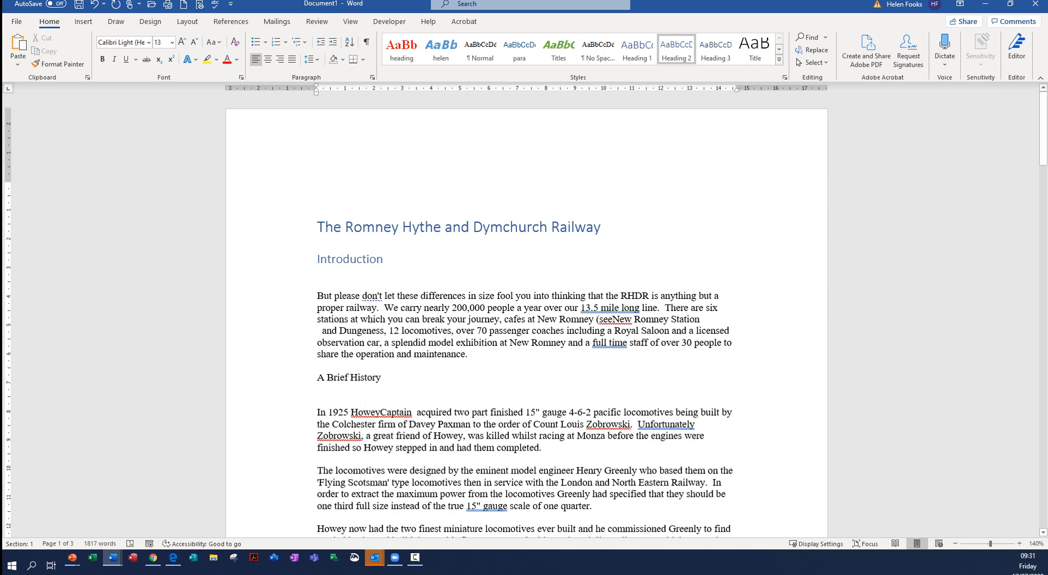
pyautogui.doubleClick(338, 377)
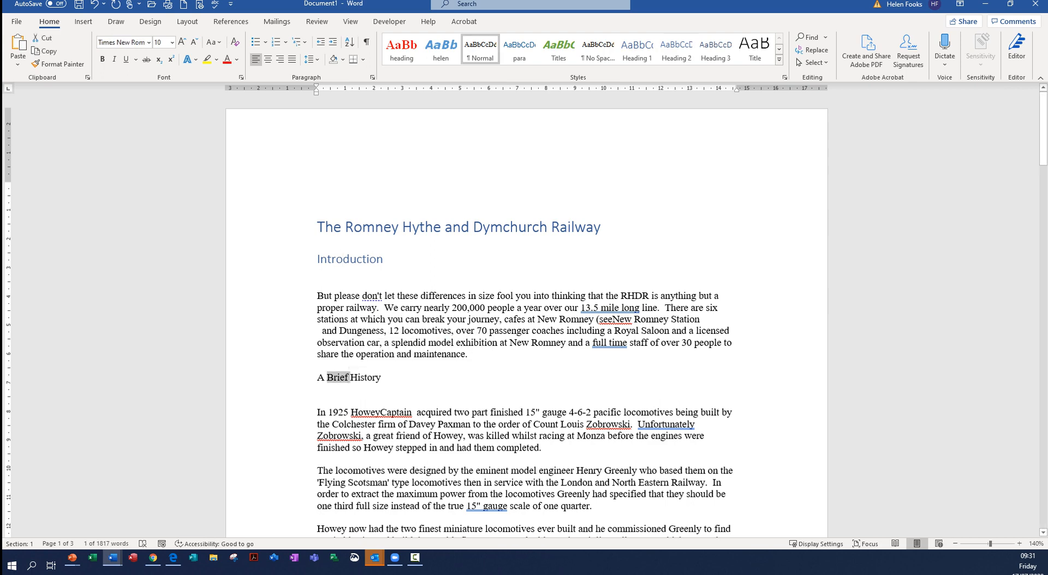
pyautogui.doubleClick(354, 377)
pyautogui.click(353, 377)
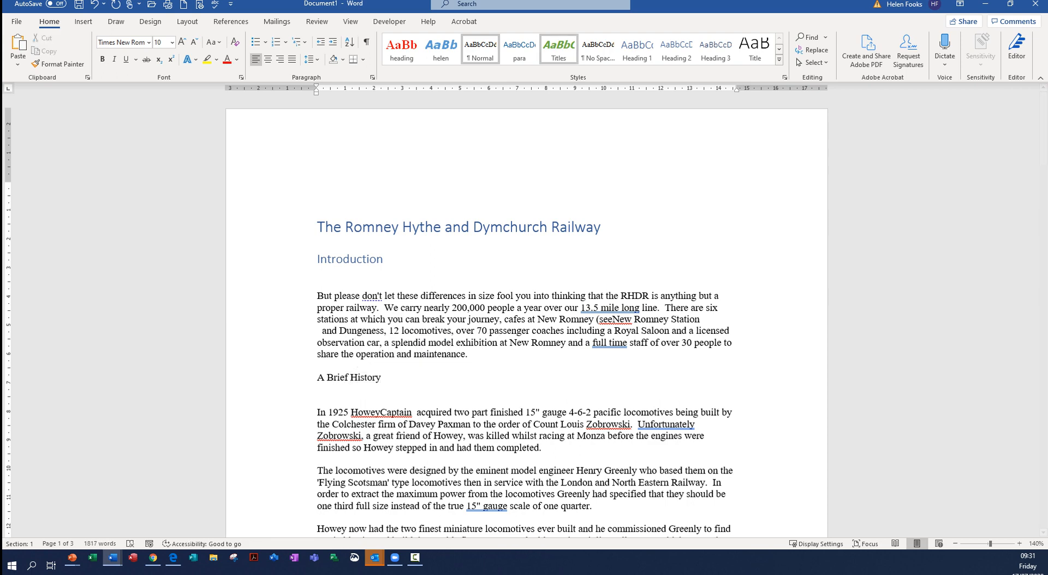
pyautogui.click(676, 48)
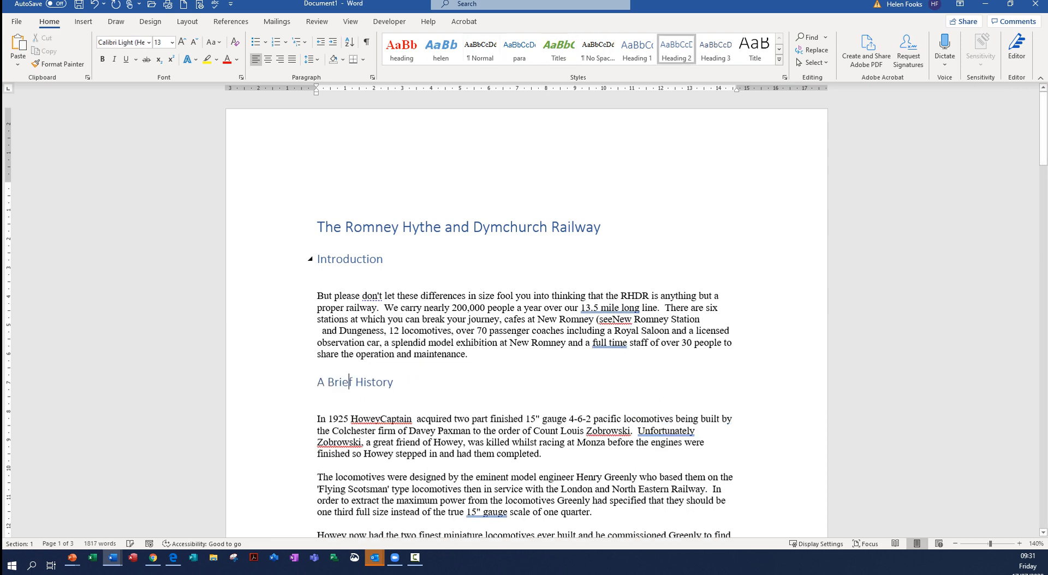
# - Apply the Heading 2 style to the "A Journey by Train." and "Arriving at Dymchurch" lines
pyautogui.scroll(-9, 526, 317)
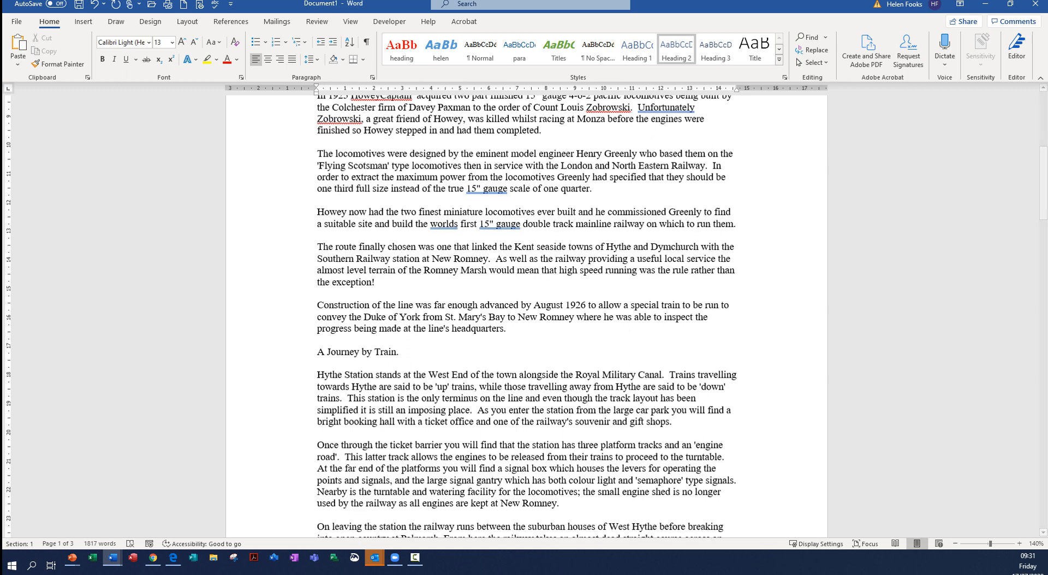
pyautogui.scroll(2, 526, 316)
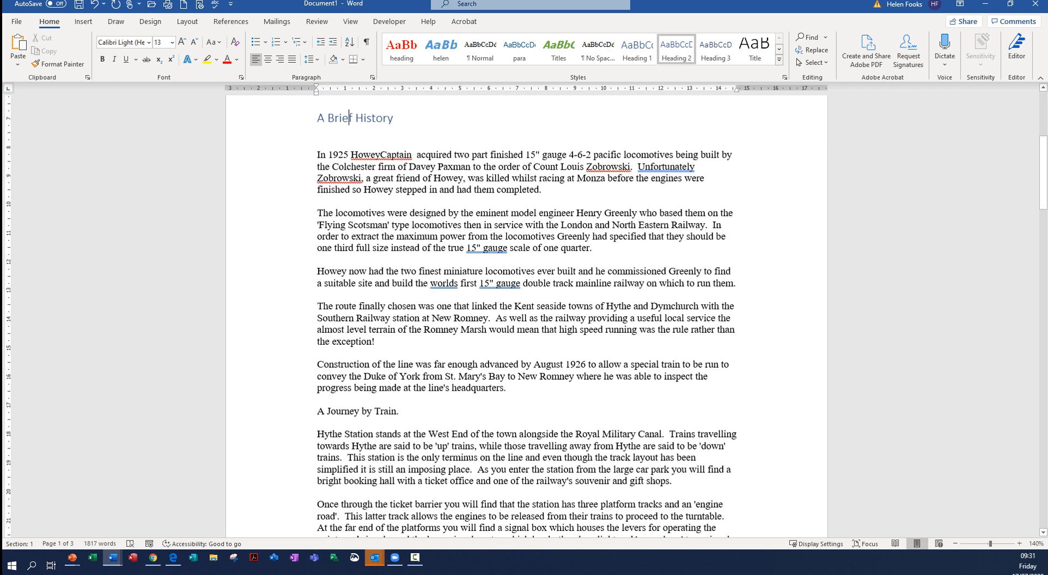
pyautogui.click(342, 411)
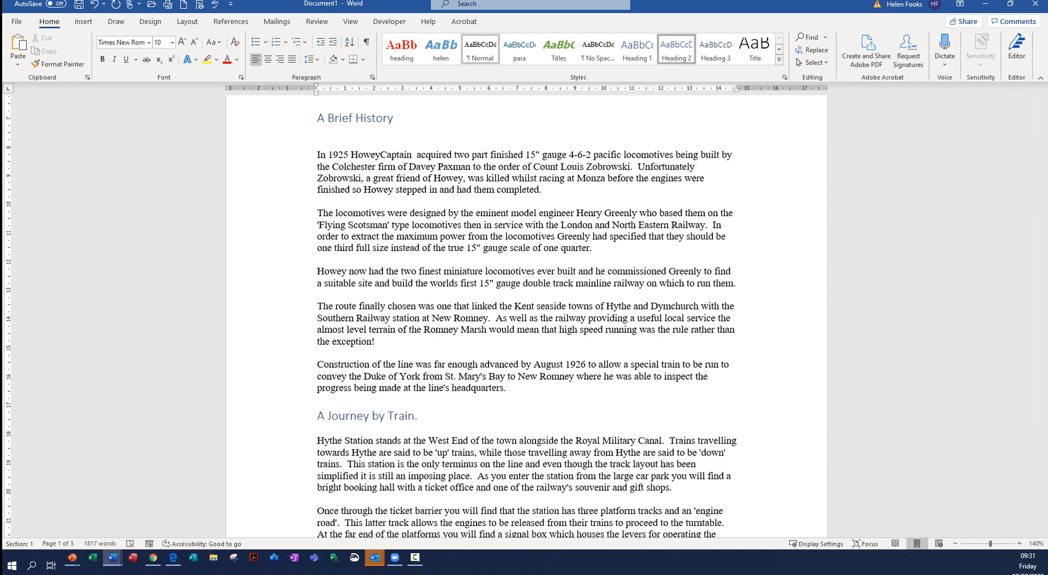
pyautogui.click(676, 49)
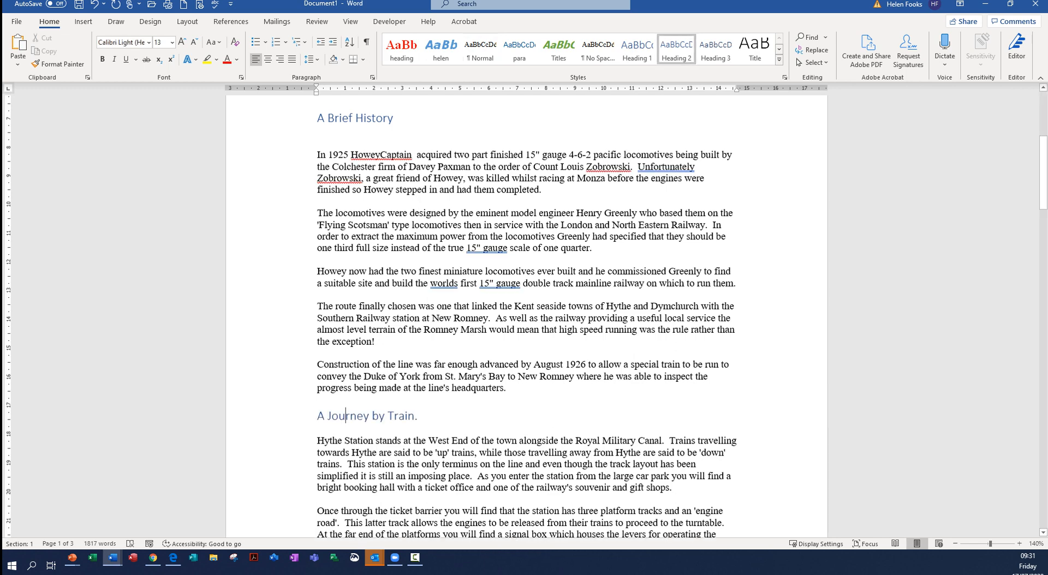
pyautogui.scroll(-4, 526, 316)
pyautogui.scroll(-5, 527, 317)
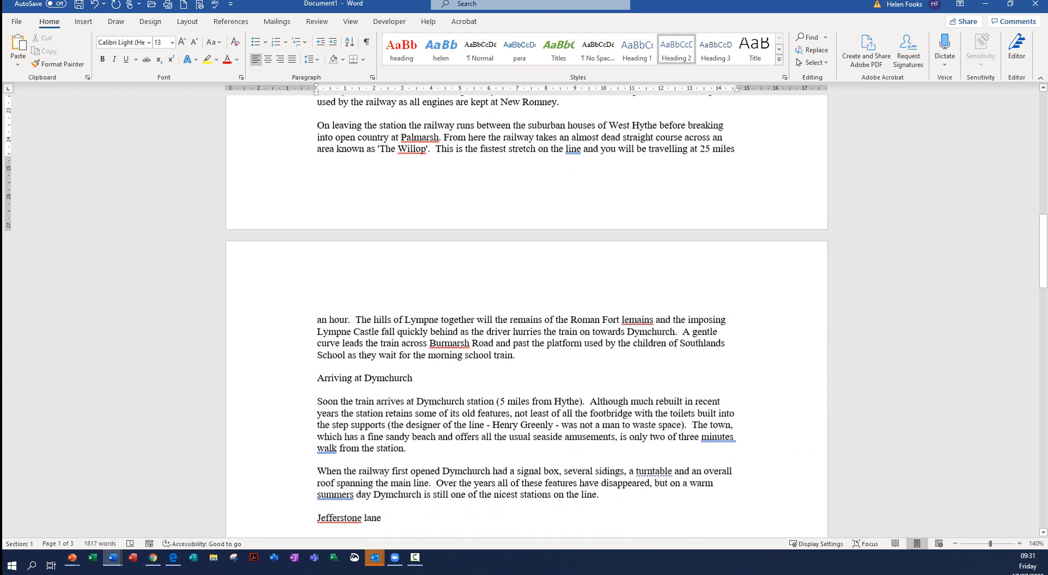
pyautogui.doubleClick(385, 378)
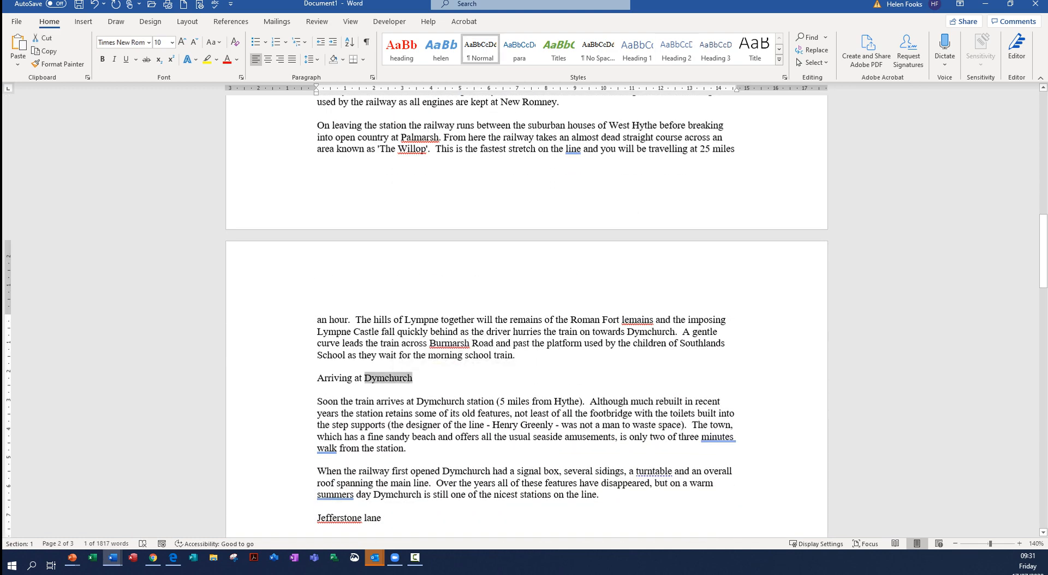
pyautogui.doubleClick(345, 378)
pyautogui.click(384, 378)
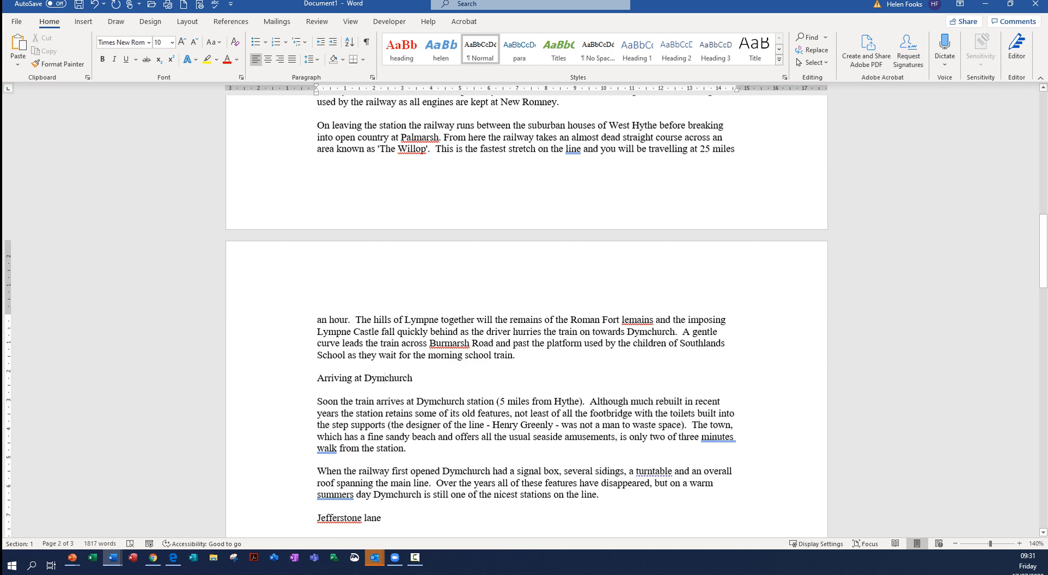
pyautogui.click(676, 49)
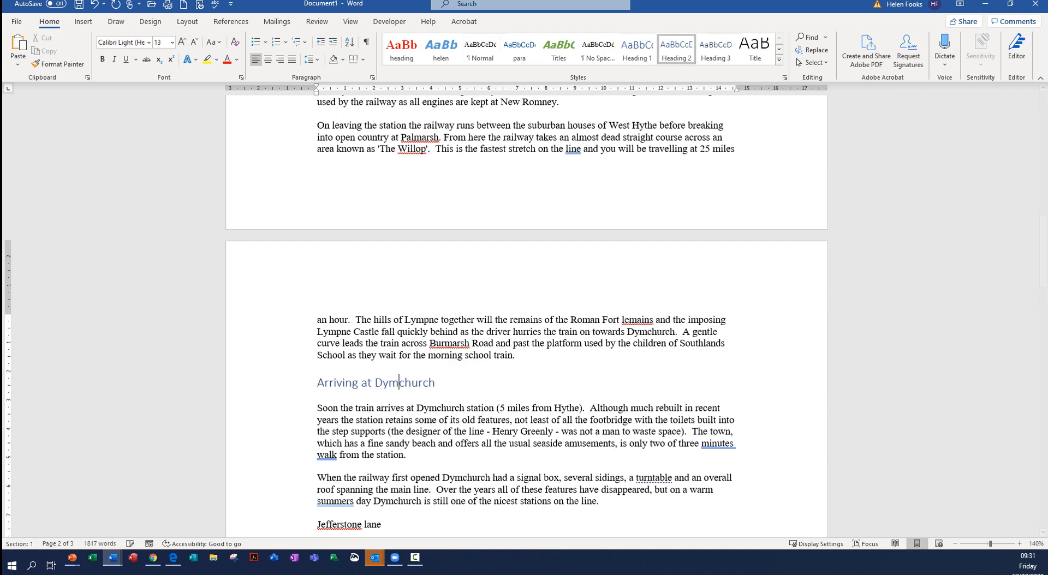
# - Apply the Heading 2 style to the "Jefferstone lane" and "New Romney Station" lines on the second page
pyautogui.scroll(-2, 527, 328)
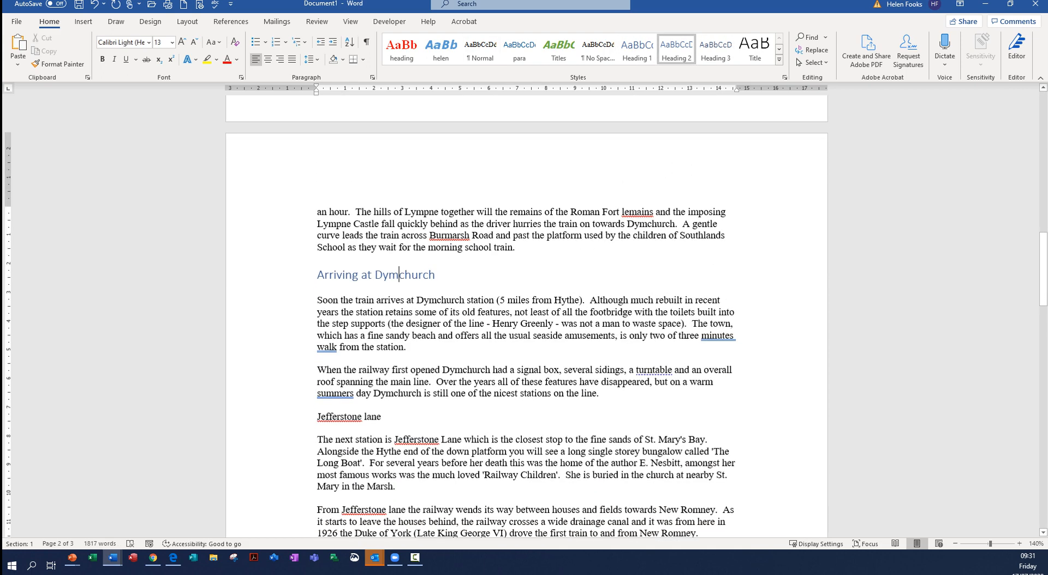
pyautogui.click(343, 417)
pyautogui.click(676, 49)
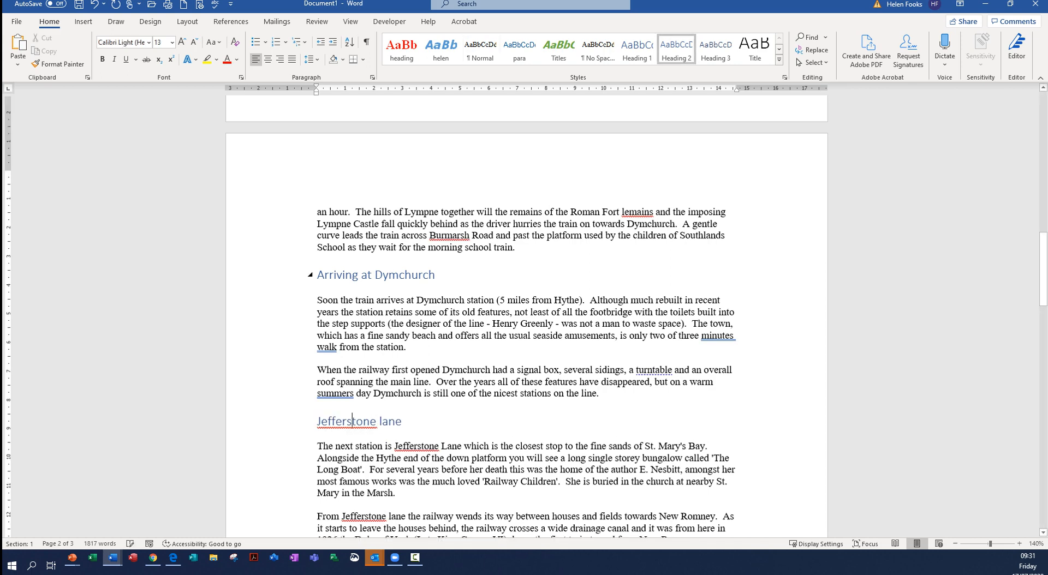
pyautogui.scroll(-5, 526, 315)
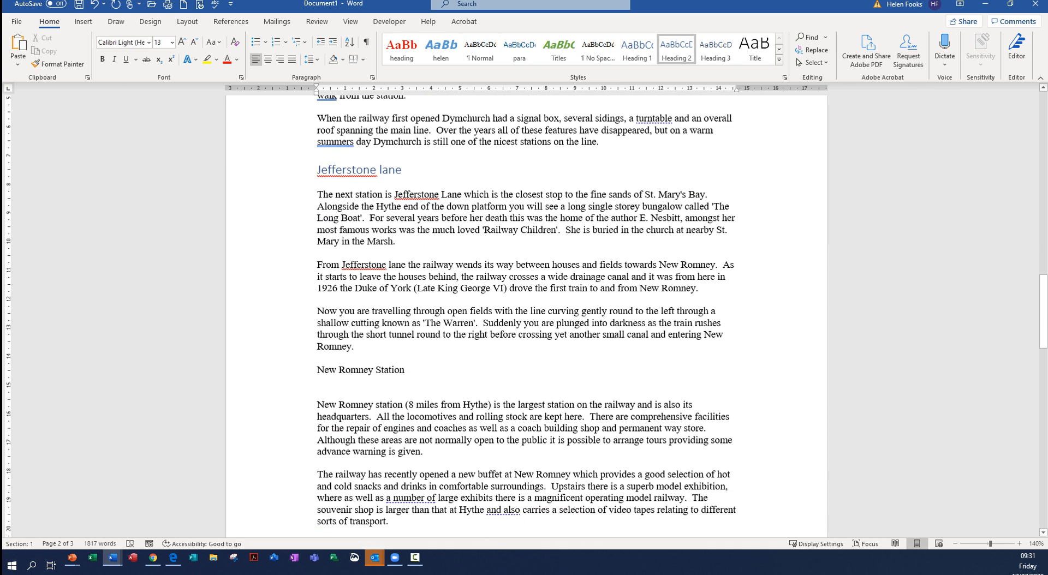
pyautogui.click(351, 370)
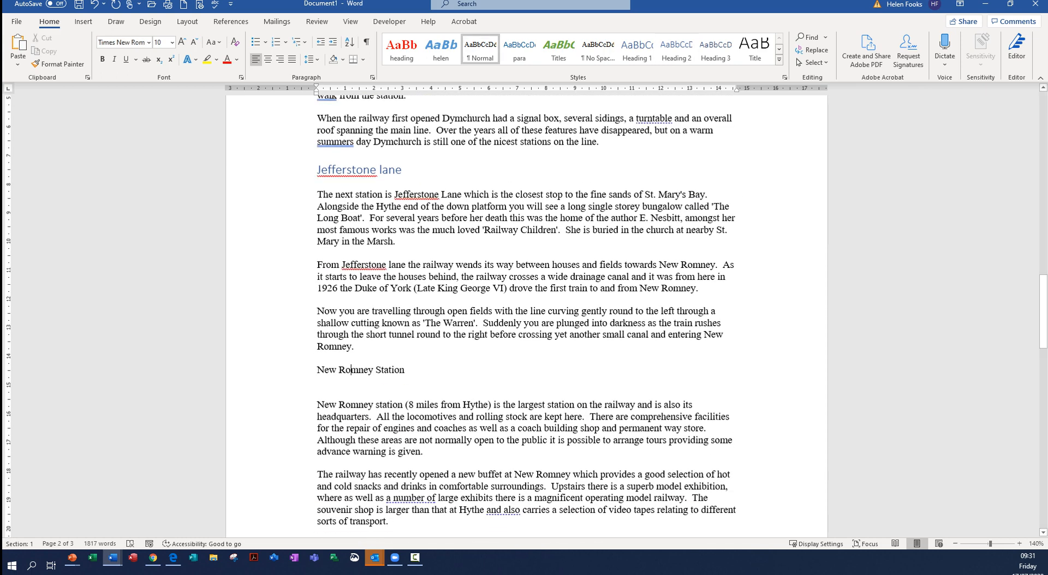
pyautogui.click(676, 50)
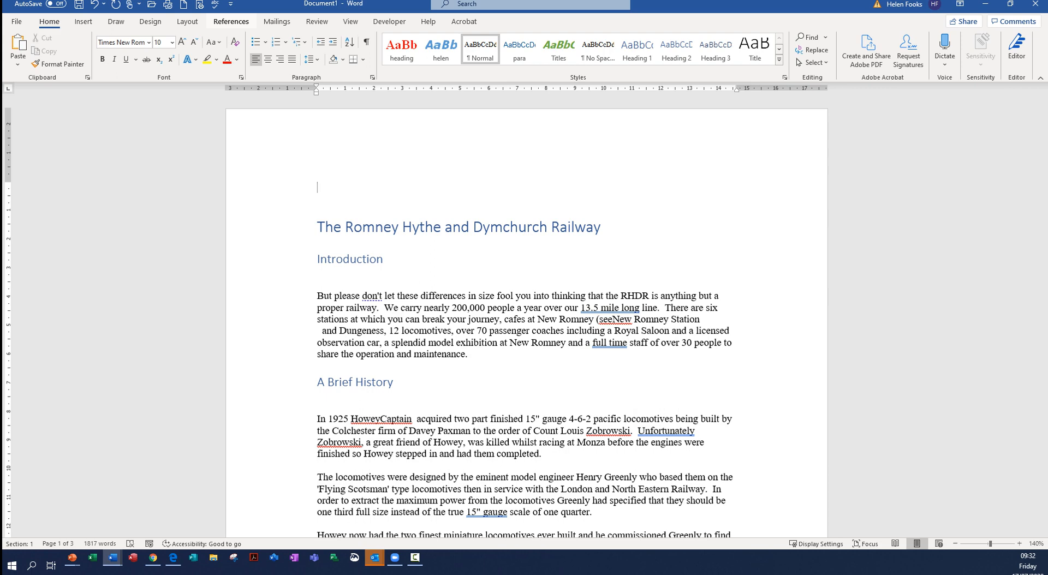
# - Insert an Automatic Table 1 table of contents above the document title
pyautogui.click(231, 21)
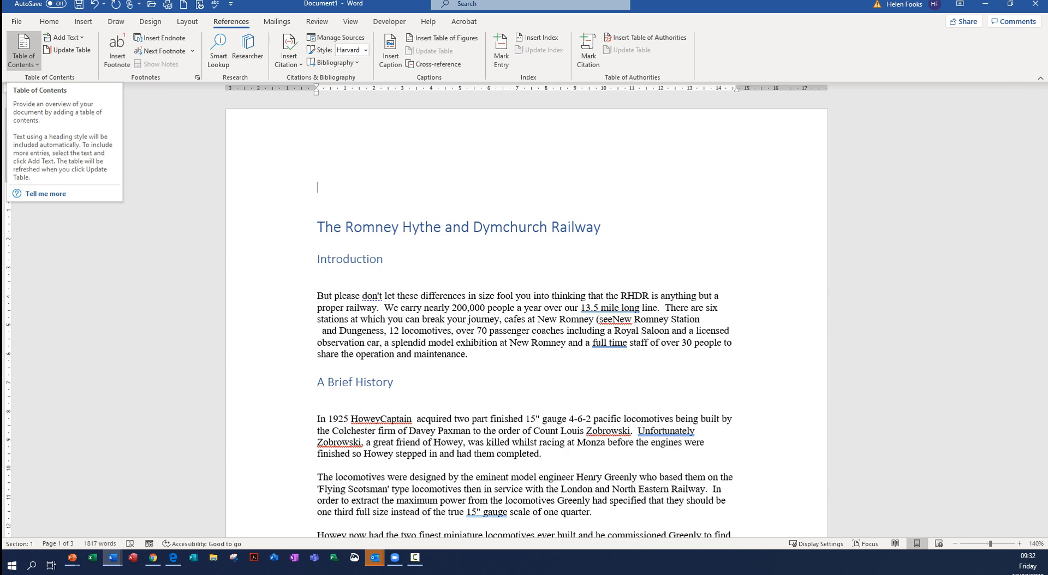
pyautogui.click(23, 50)
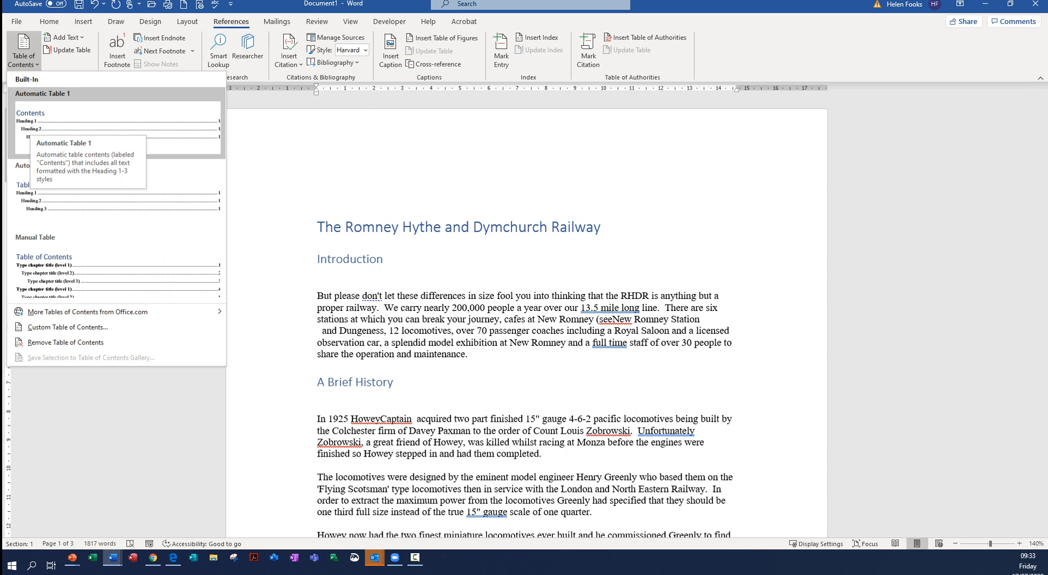
pyautogui.click(27, 130)
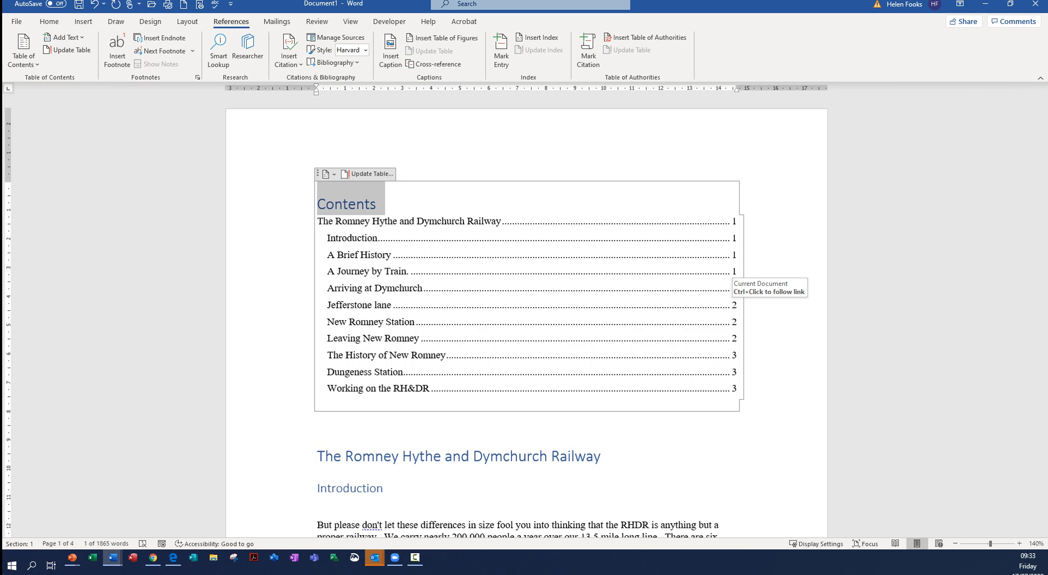
# - Follow the table of contents links to Jefferstone lane and Dungeness Station, returning to the contents after each
pyautogui.keyDown('ctrl'); pyautogui.click(734, 305); pyautogui.keyUp('ctrl')
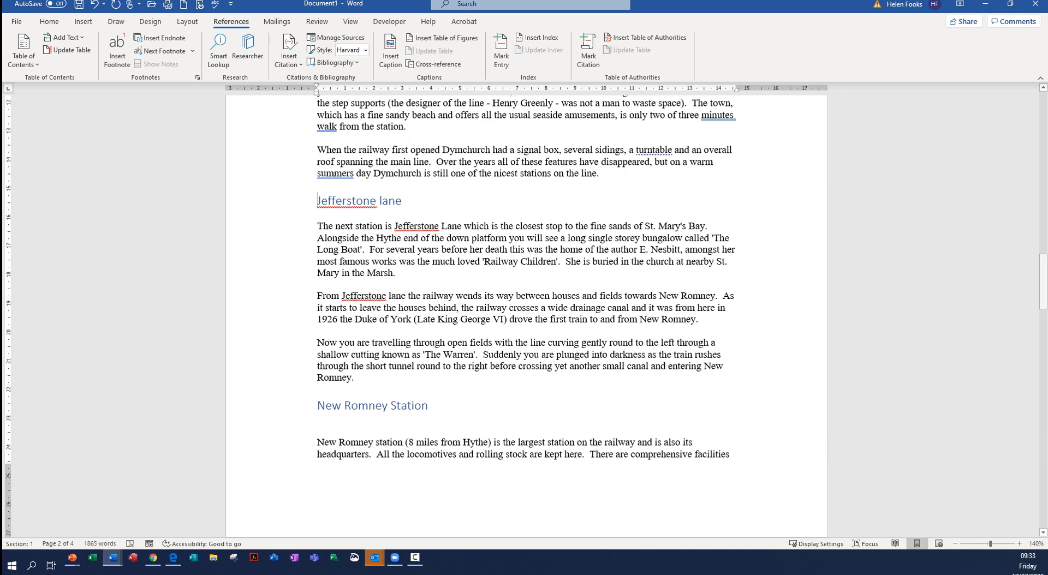
pyautogui.scroll(18, 526, 317)
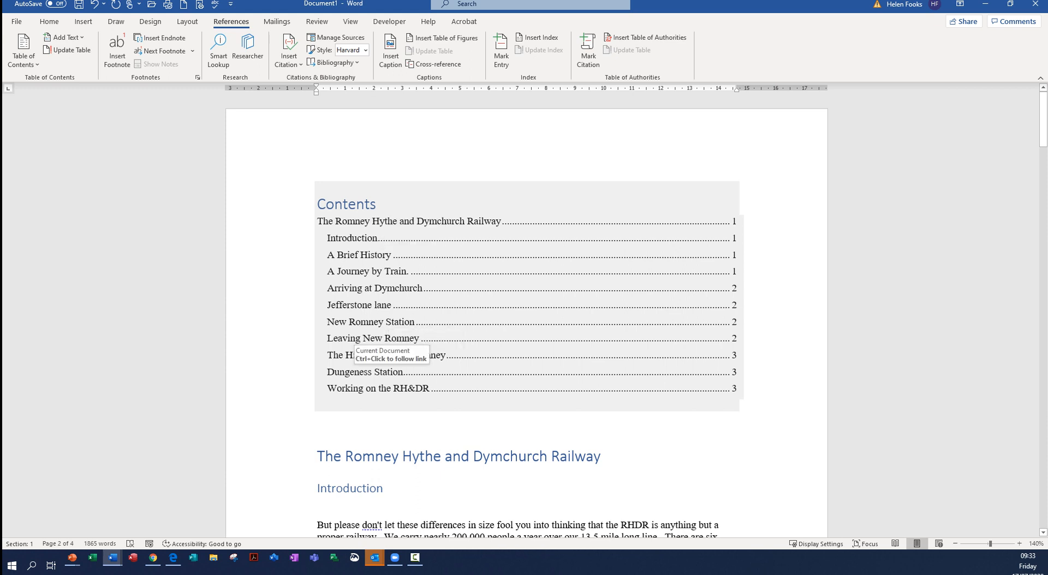
pyautogui.keyDown('ctrl'); pyautogui.click(356, 372); pyautogui.keyUp('ctrl')
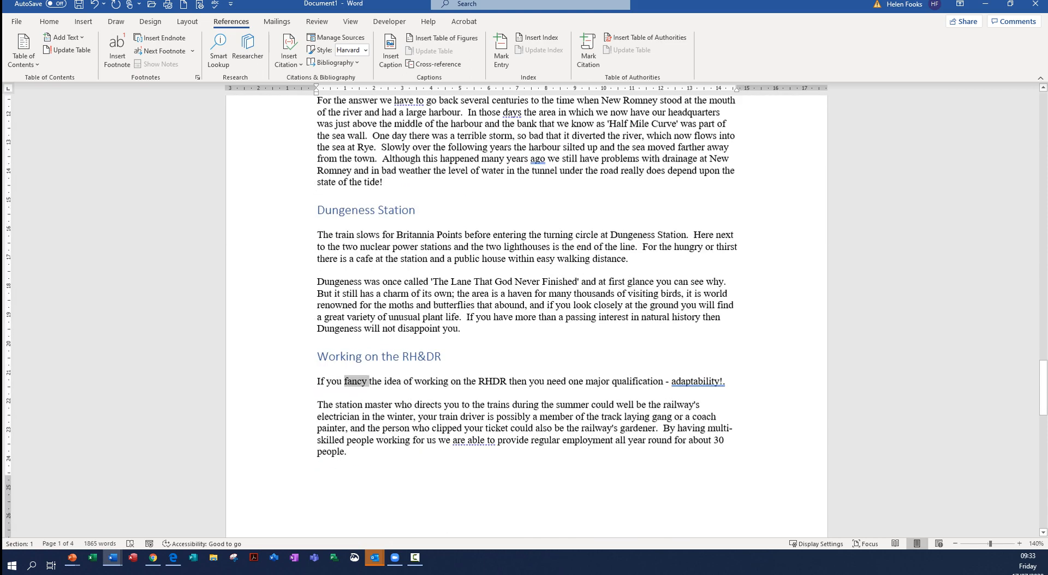
pyautogui.click(442, 347)
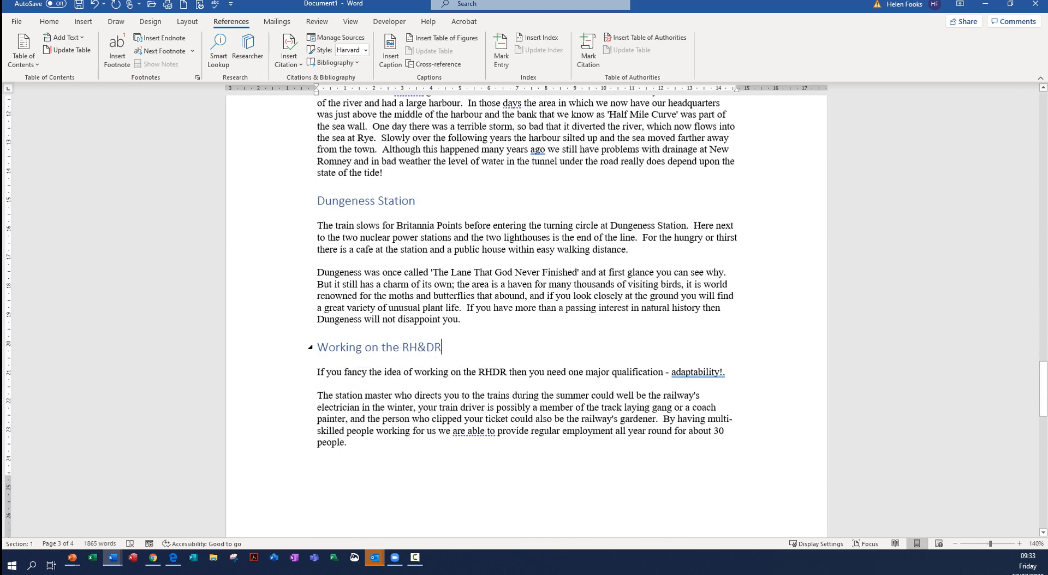
pyautogui.moveTo(1043, 389); pyautogui.dragTo(1042, 119)
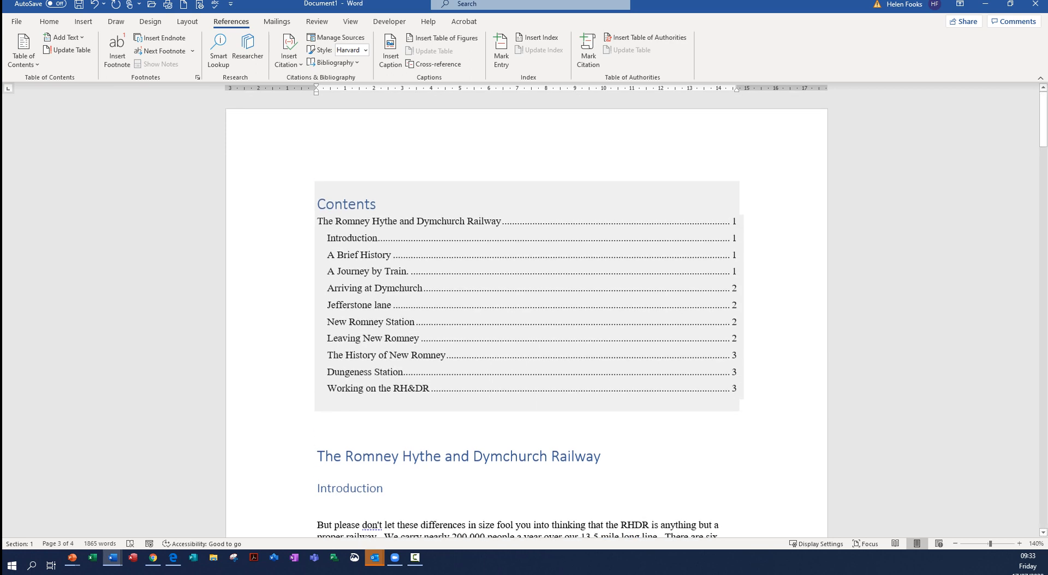
# - Open the Navigation pane and show the document's list of headings
pyautogui.click(49, 22)
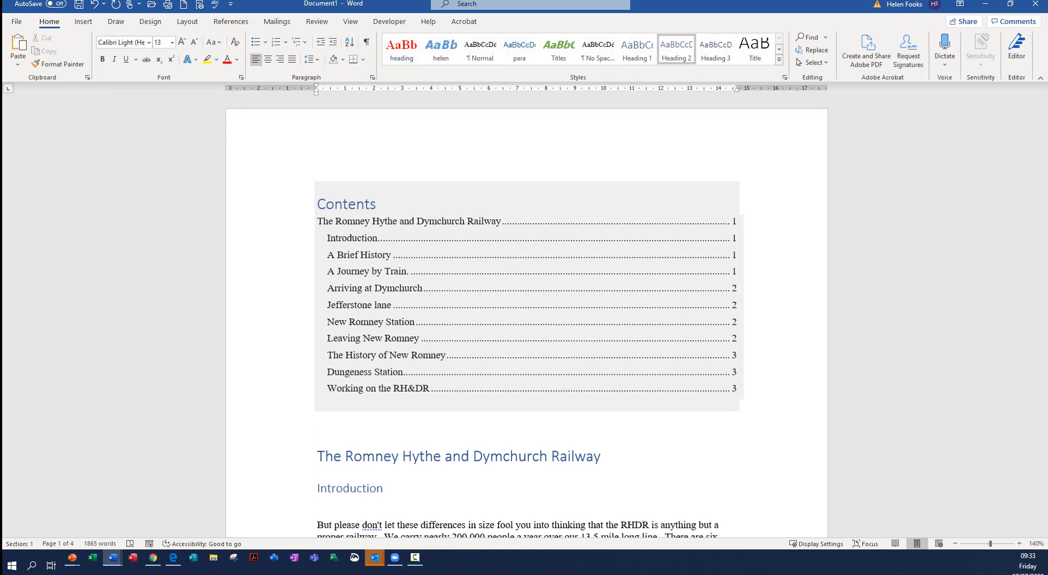
pyautogui.click(806, 37)
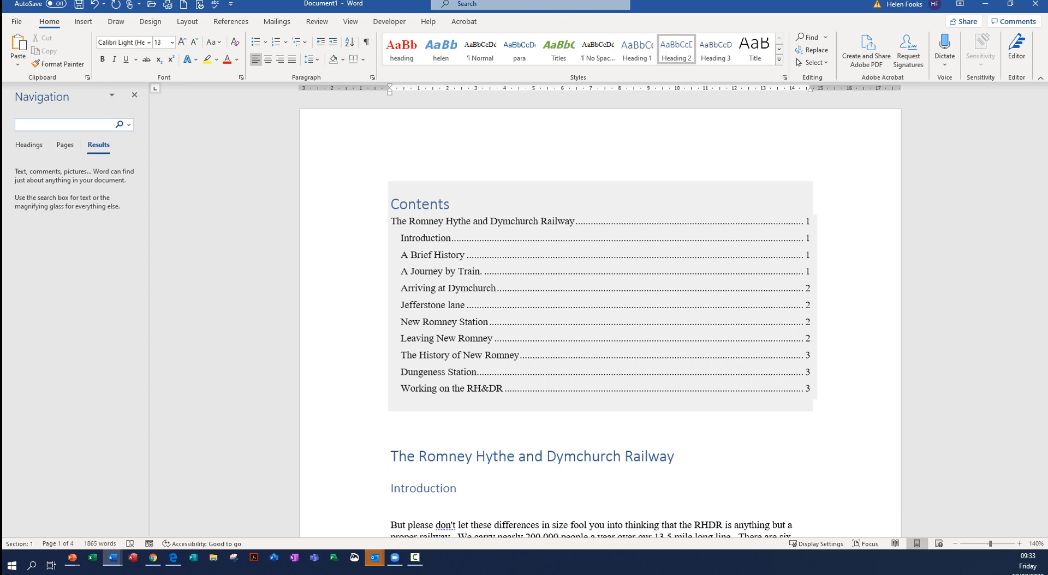
pyautogui.click(28, 145)
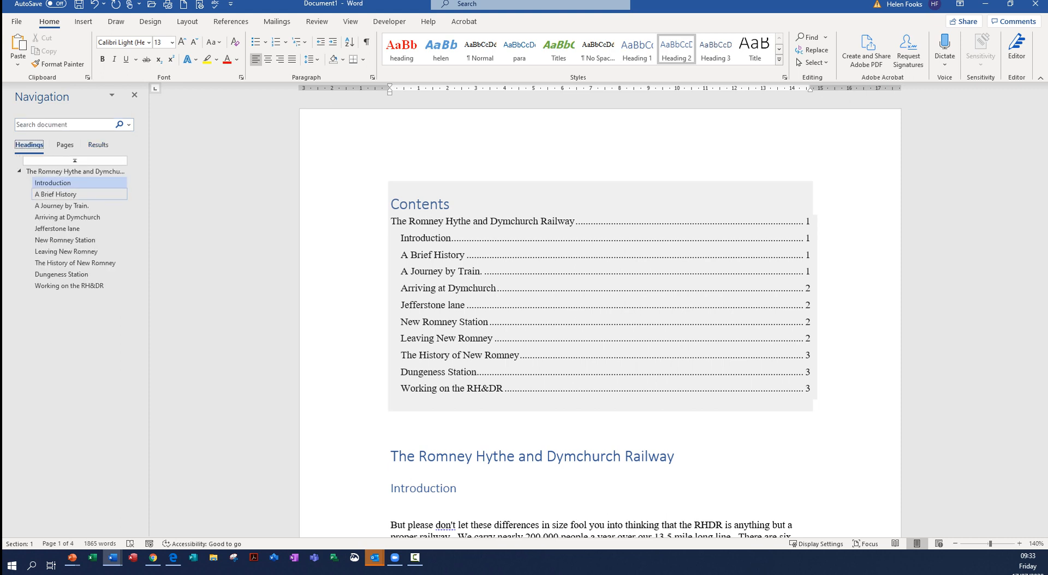
# - Jump through the document by its headings to A Brief History, A Journey by Train and New Romney Station
pyautogui.click(55, 194)
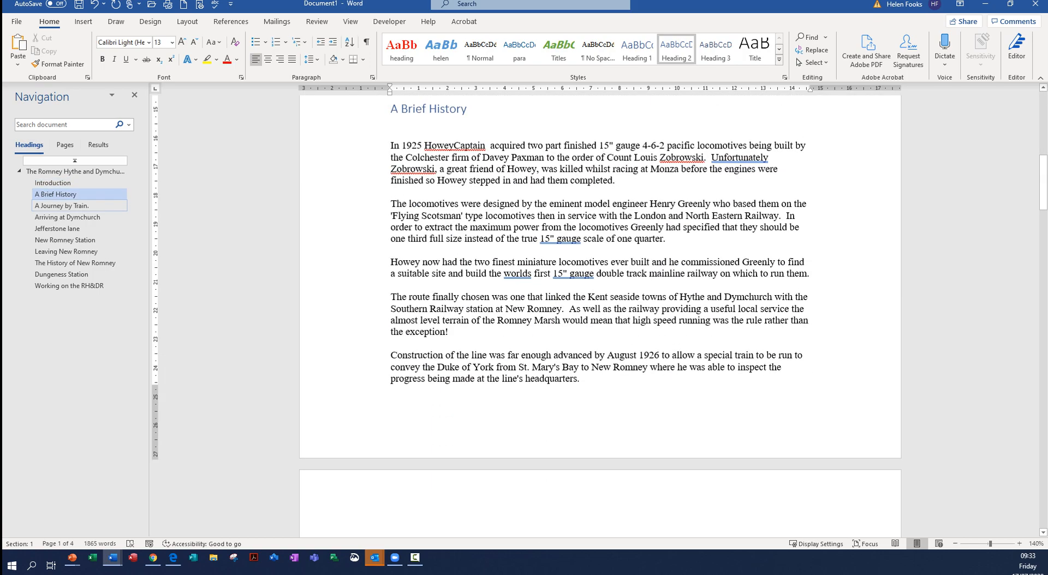
pyautogui.click(61, 205)
pyautogui.click(65, 240)
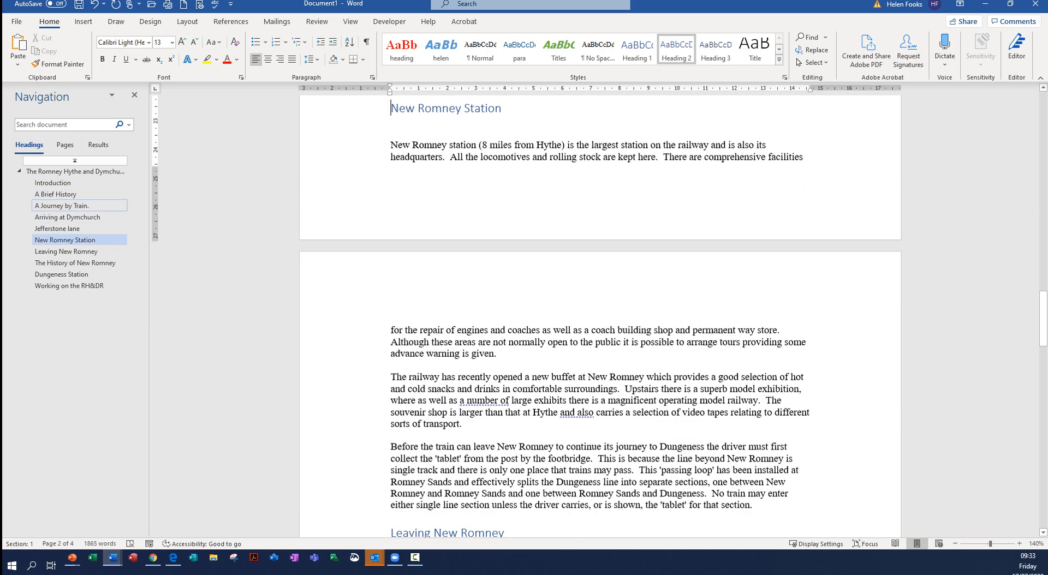
# - Jump through the document by its headings to A Brief History, Leaving New Romney and A Journey by Train
pyautogui.click(55, 194)
pyautogui.click(66, 251)
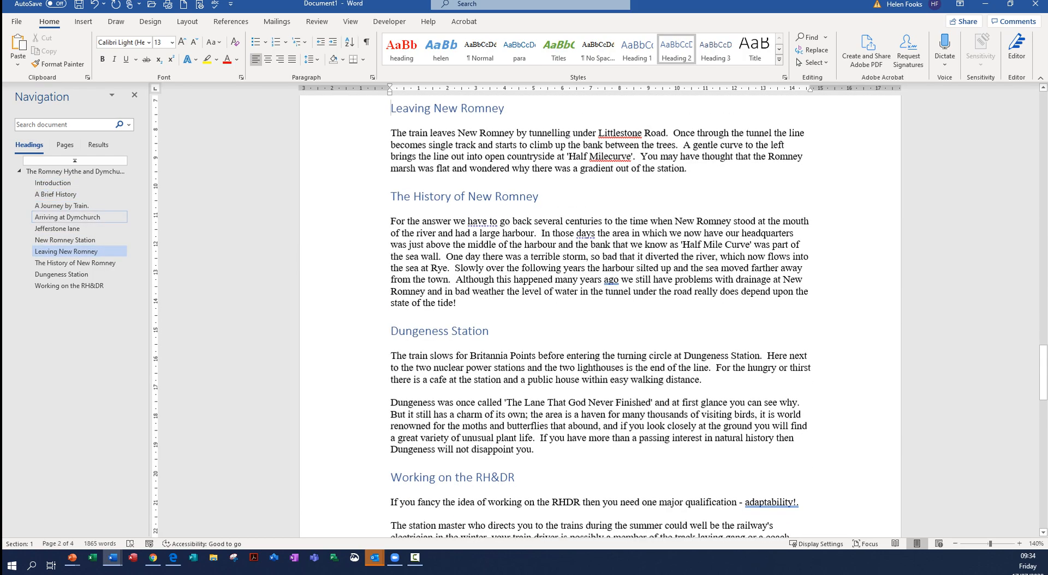
pyautogui.click(61, 206)
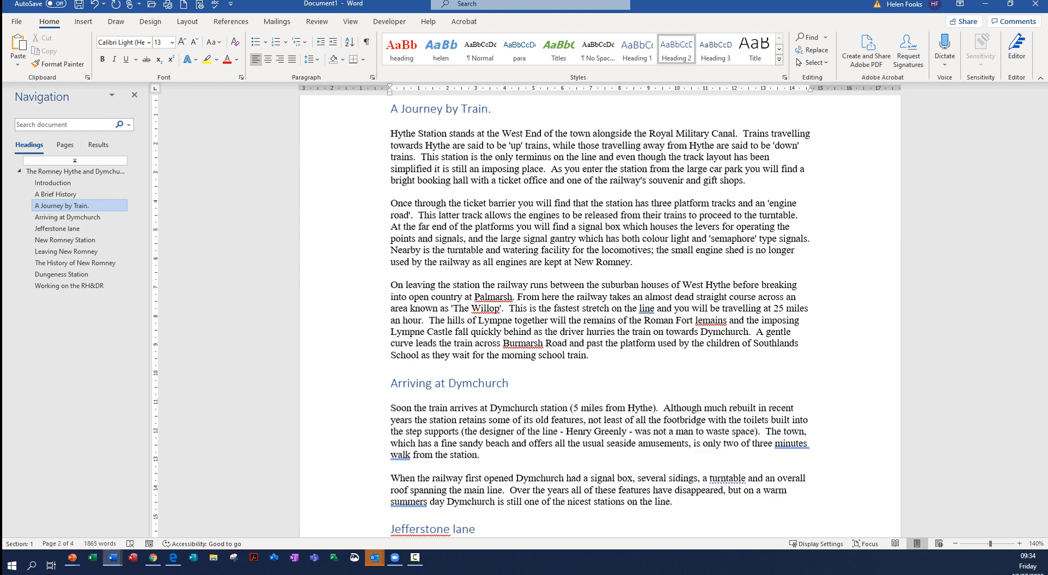
# - Show the field update options for the table of contents, dismiss them and place the cursor after the document title
pyautogui.scroll(10, 600, 316)
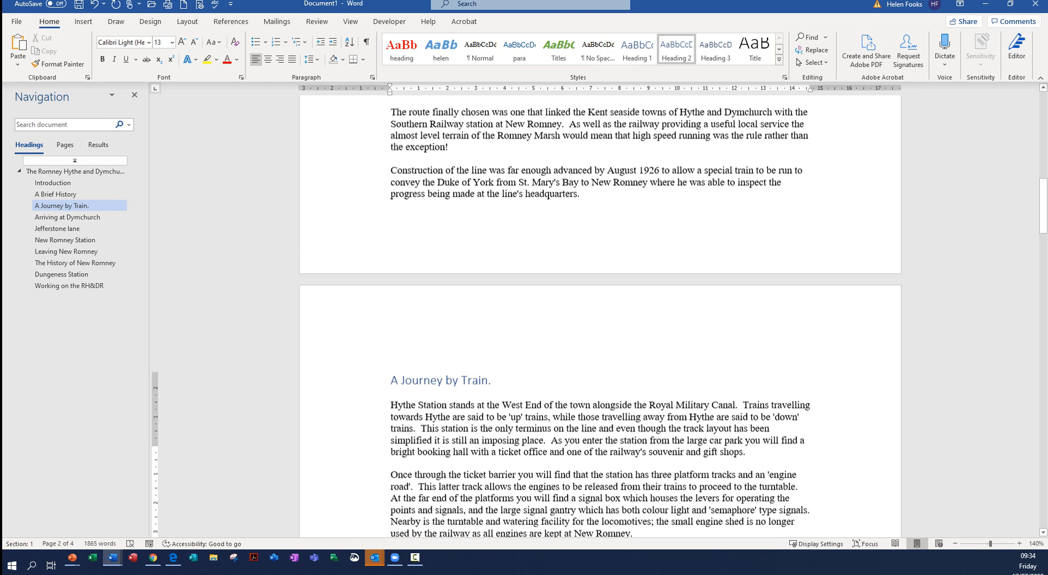
pyautogui.scroll(4, 601, 317)
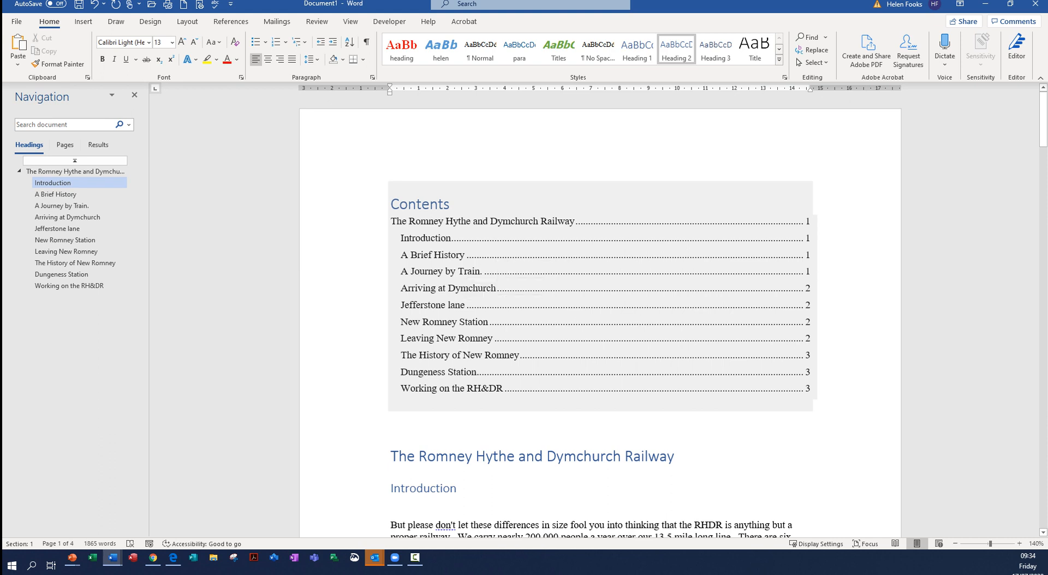
pyautogui.rightClick(568, 273)
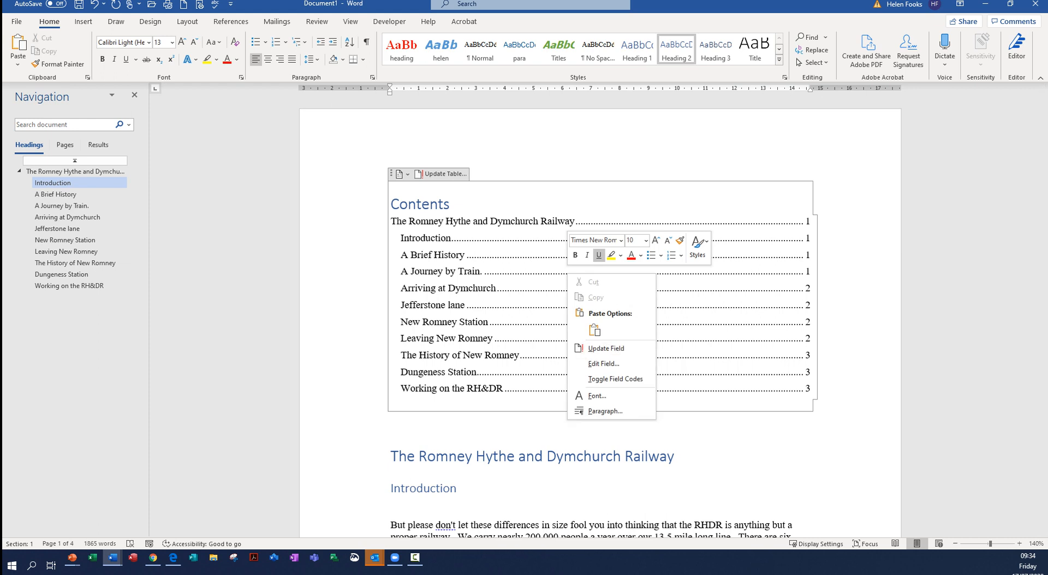
pyautogui.click(677, 457)
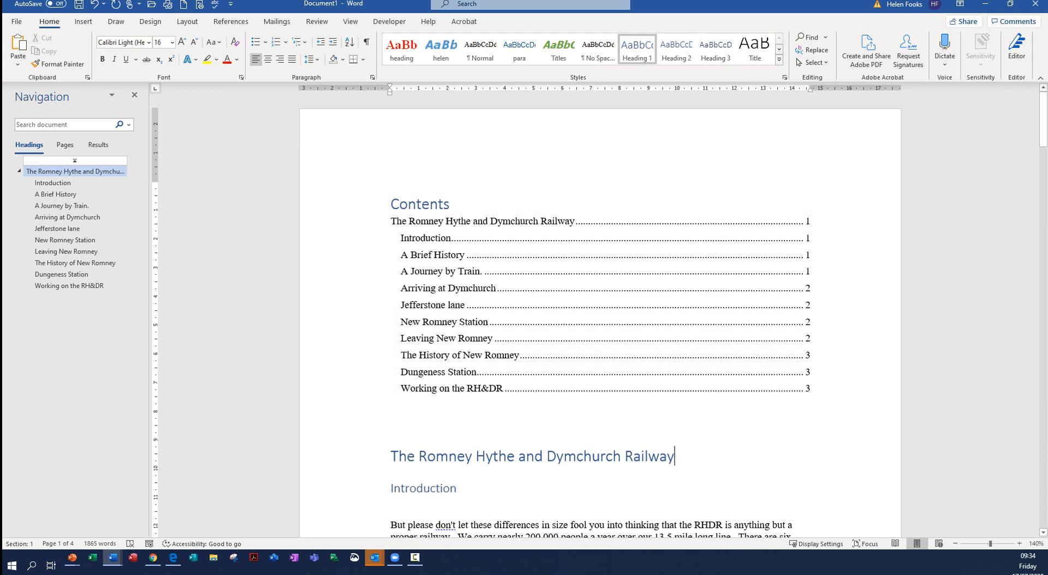
# - Switch to the PowerPoint presentation "a to z of office 365 - C for collaboration" to show its training contact slide
pyautogui.moveTo(72, 557)
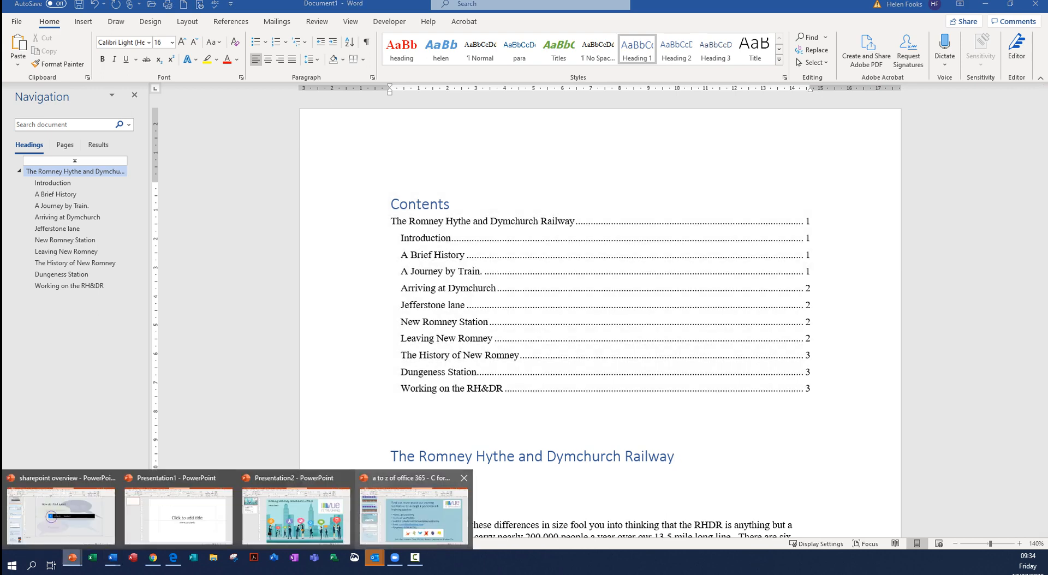
pyautogui.click(413, 513)
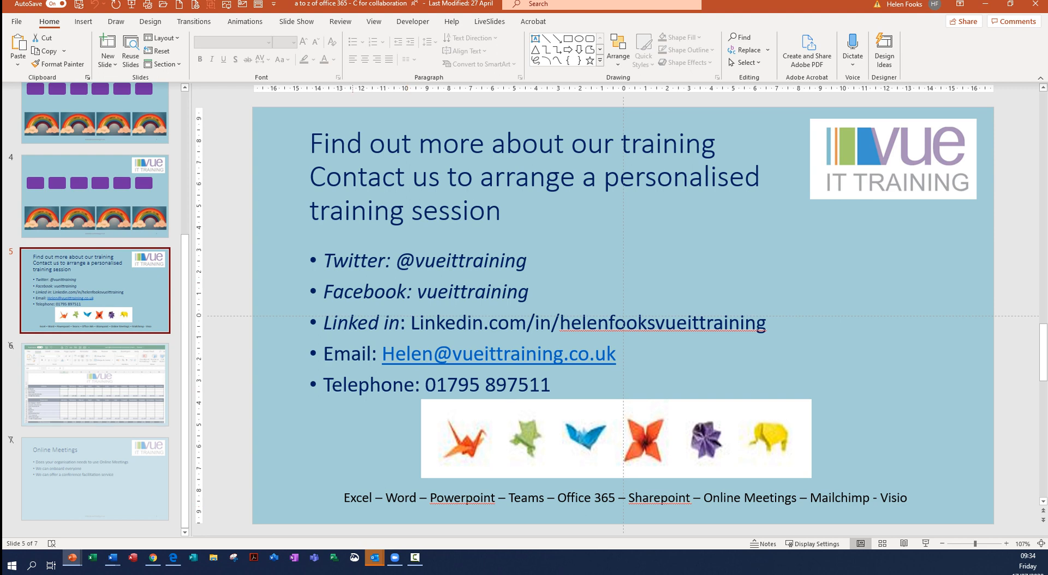
pyautogui.click(414, 557)
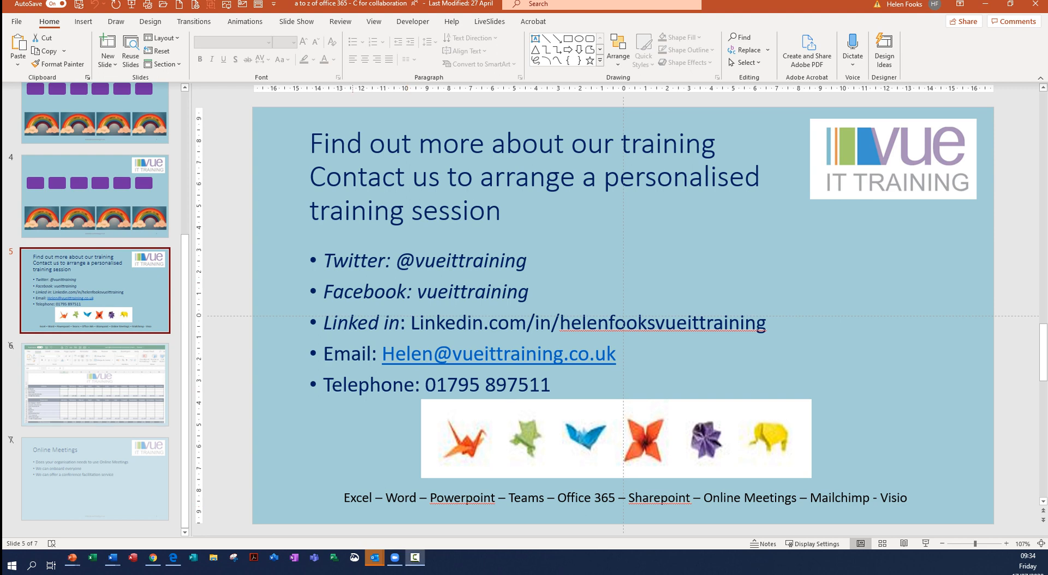